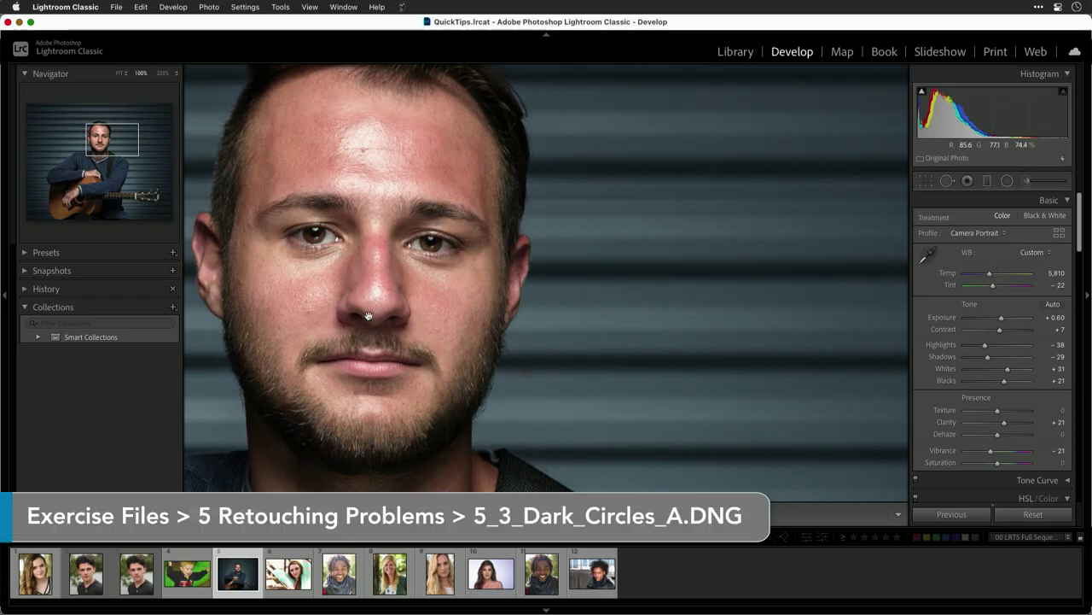
- Zoom the portrait to 300% and centre the view on the man's eyes
key(super+equal)
key(super+equal)
drag(316, 251, 814, 316)
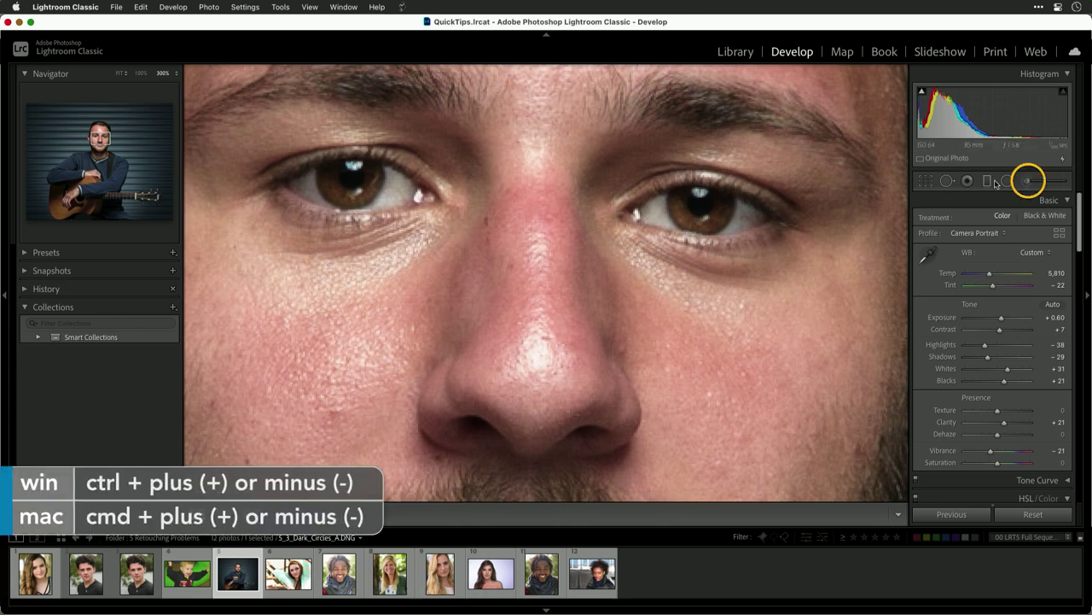
- Paint a brush mask under the left eye, show its edit pin, and zero Exposure and Highlights
click(1028, 182)
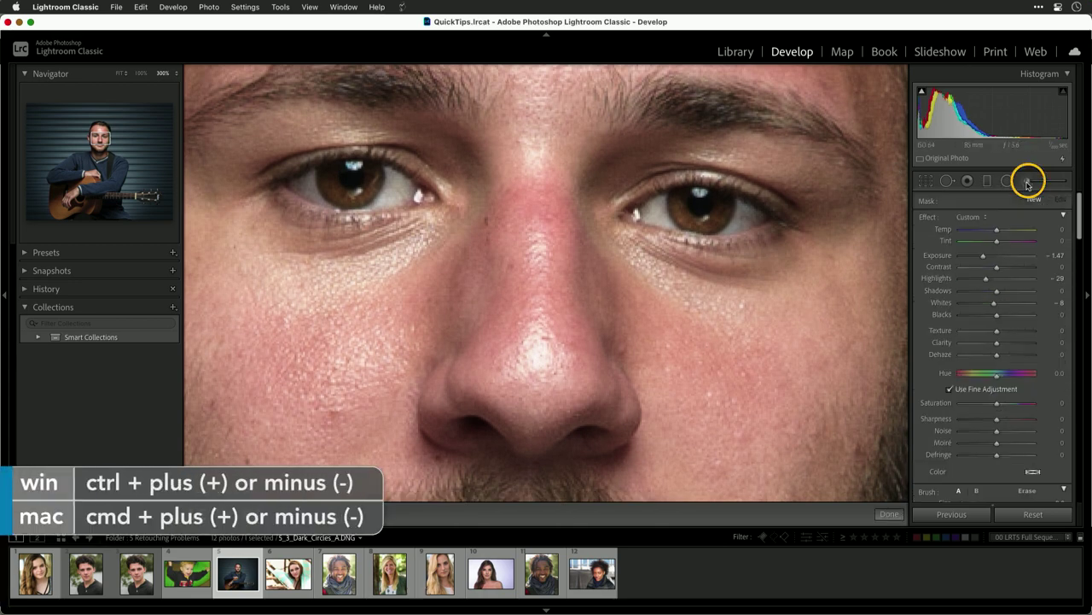
mouse_move(268, 245)
mouse_down()
mouse_move(321, 261)
mouse_move(392, 249)
mouse_move(418, 232)
mouse_up()
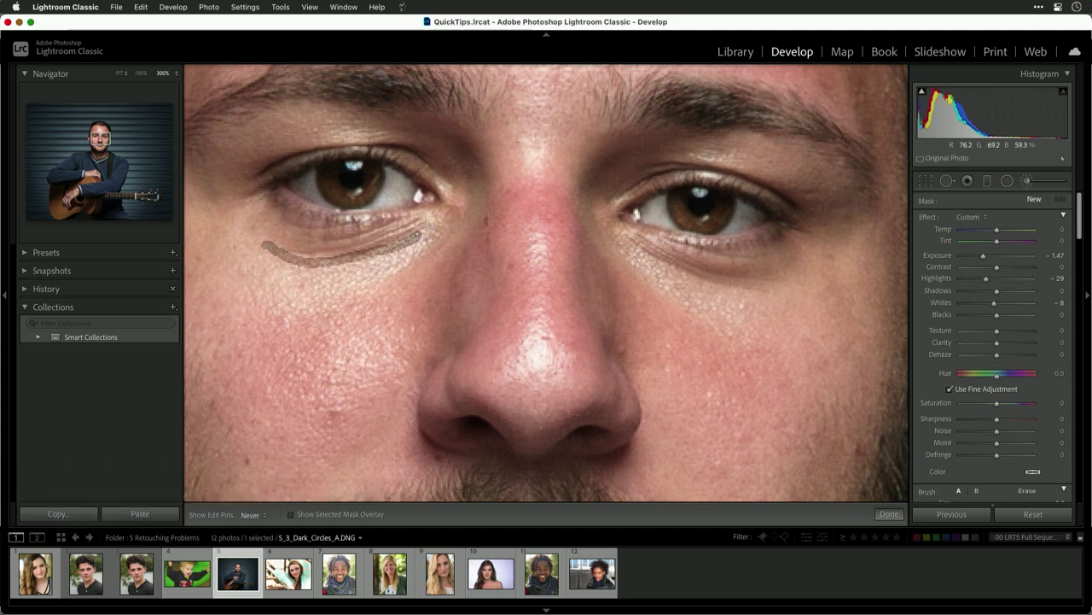
key(h)
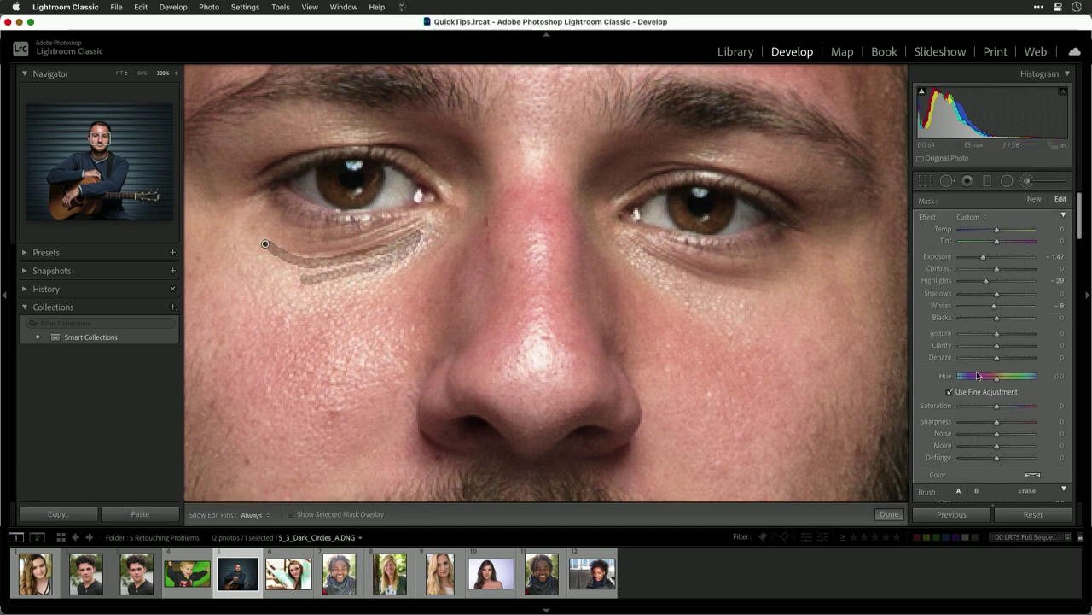
scroll(961, 395, down, 3)
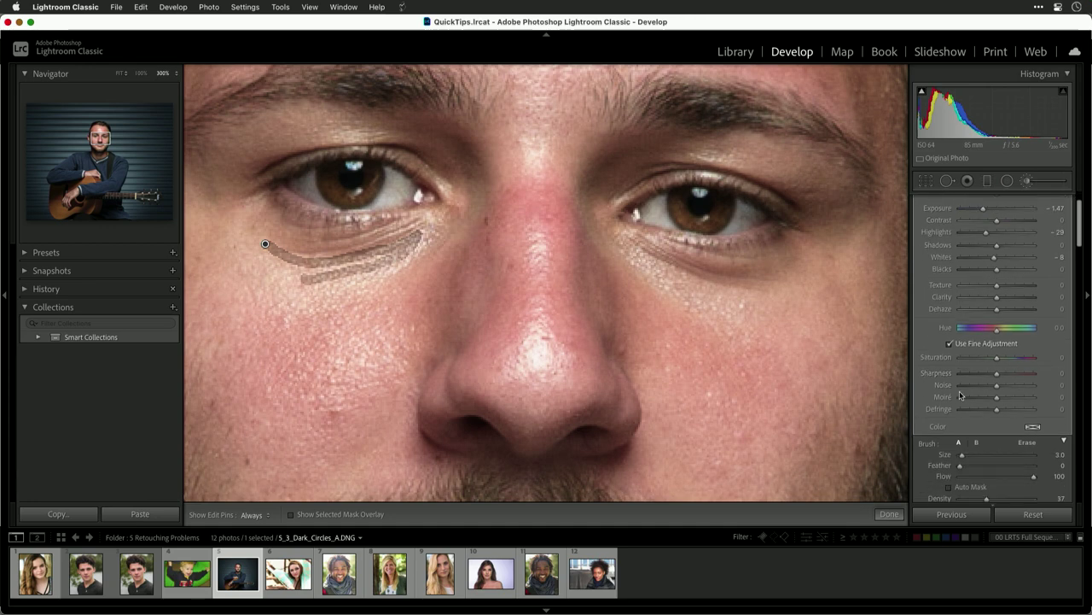
double_click(984, 211)
double_click(986, 232)
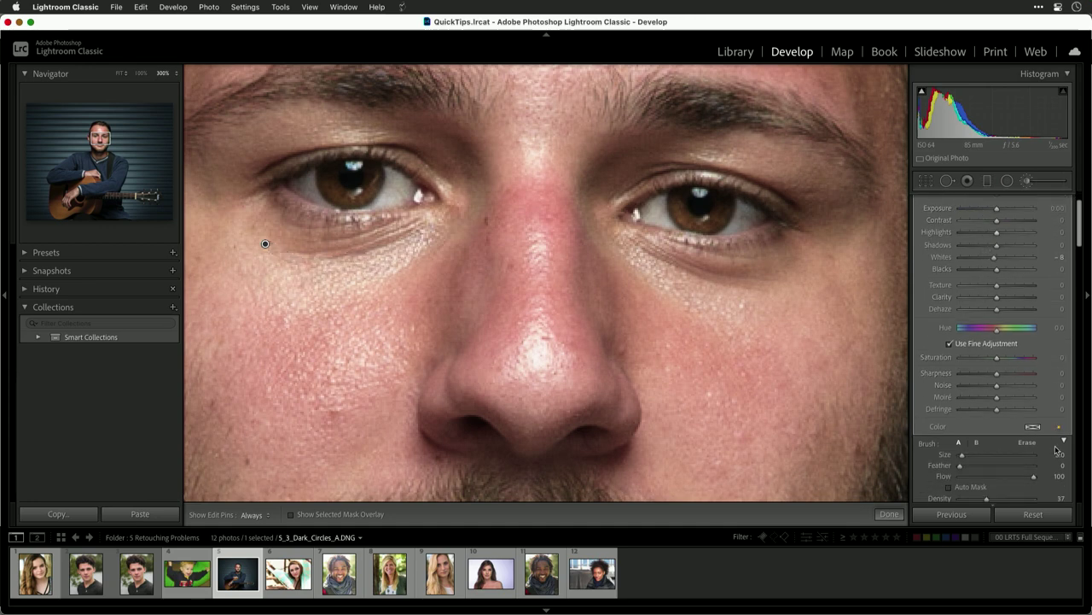
- Set the mask overlay colour to green
click(1032, 426)
click(865, 424)
drag(866, 424, 870, 424)
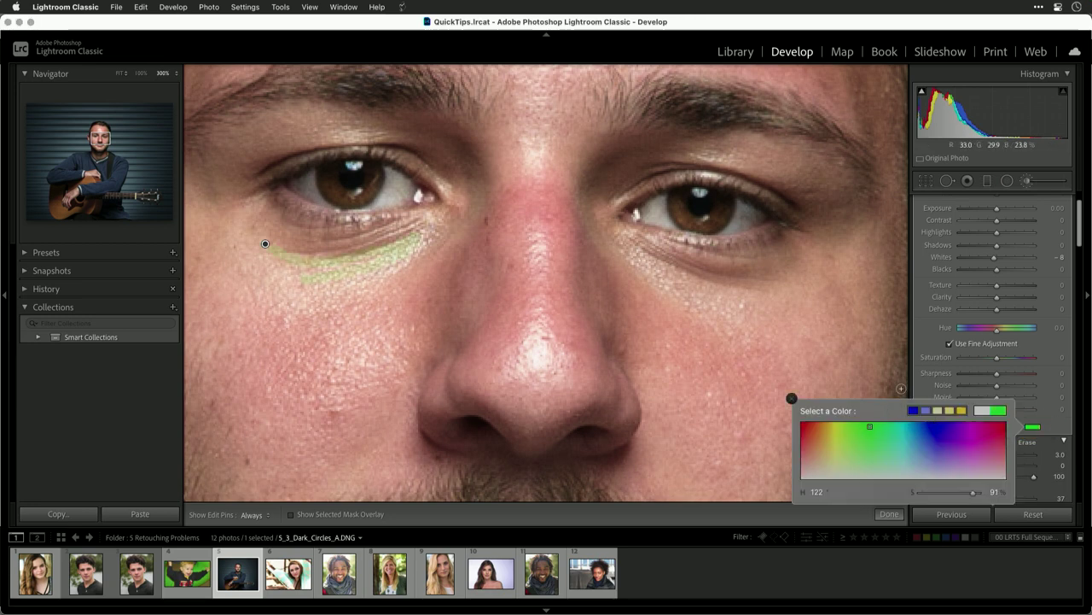
click(926, 379)
- Enlarge the brush to size 9.0 and paint the mask under both eyes
scroll(958, 445, down, 3)
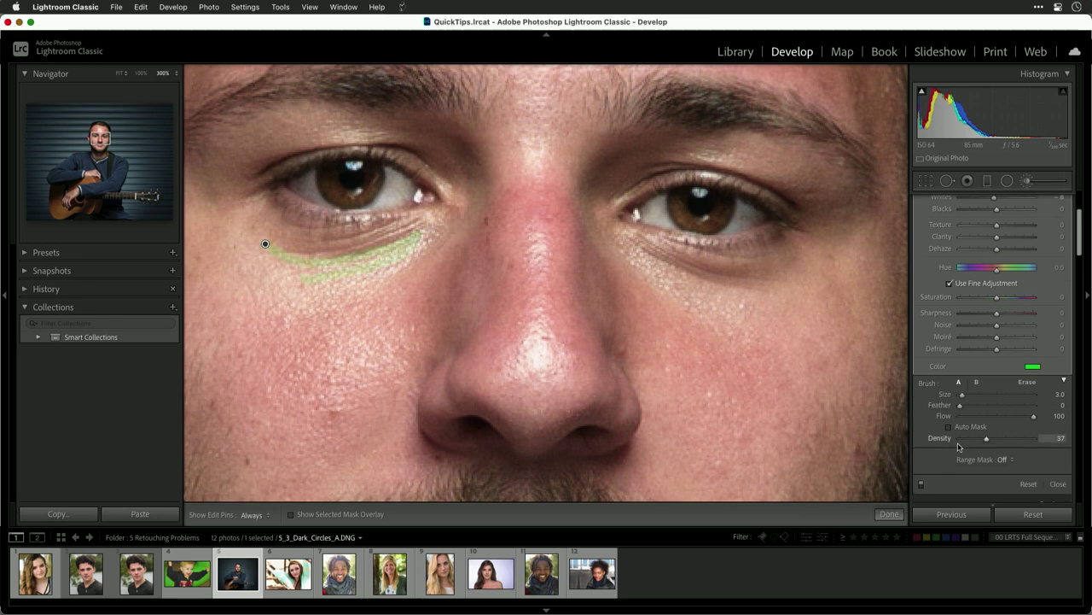
key(bracketright)
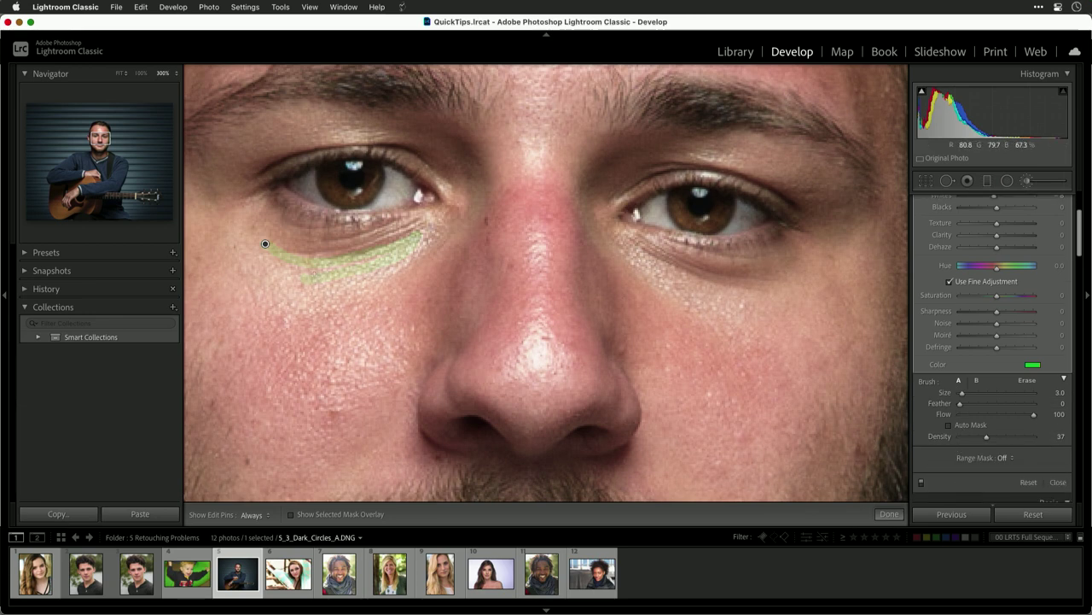
key(bracketright)
mouse_move(265, 245)
mouse_down()
mouse_move(307, 278)
mouse_move(286, 271)
mouse_up()
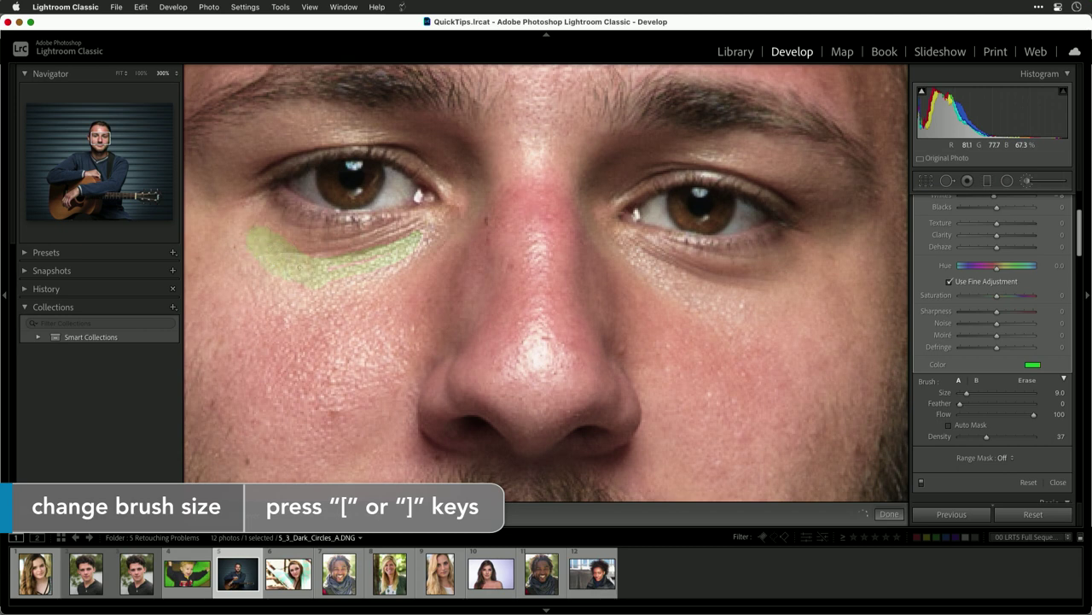
mouse_move(268, 233)
mouse_down()
mouse_move(278, 272)
mouse_move(253, 245)
mouse_move(308, 291)
mouse_move(386, 272)
mouse_up()
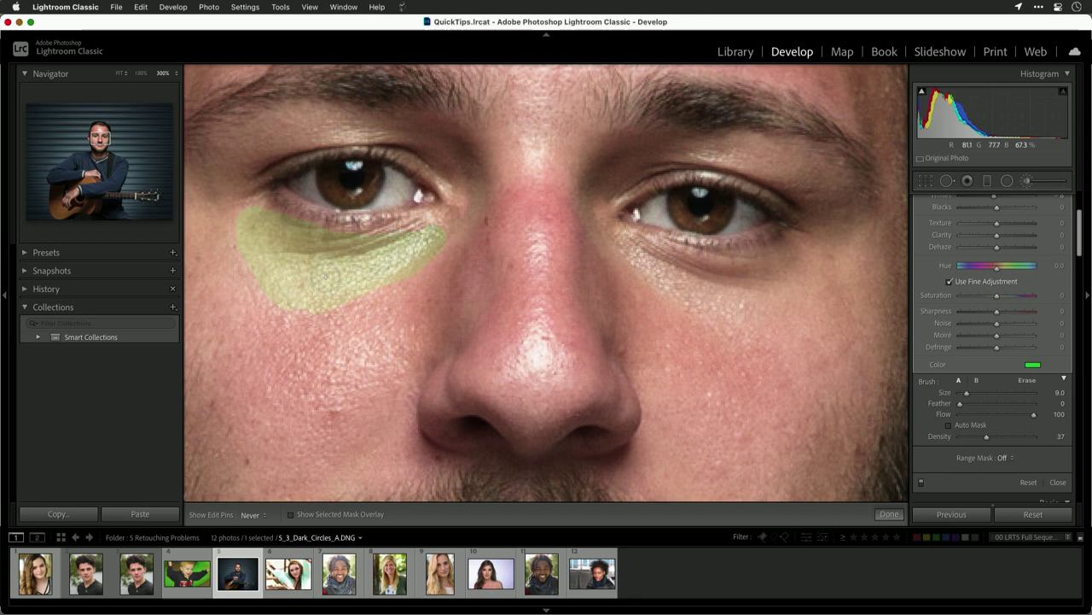
key(h)
- Remove the green tint from the mask overlay colour
click(1033, 364)
click(811, 415)
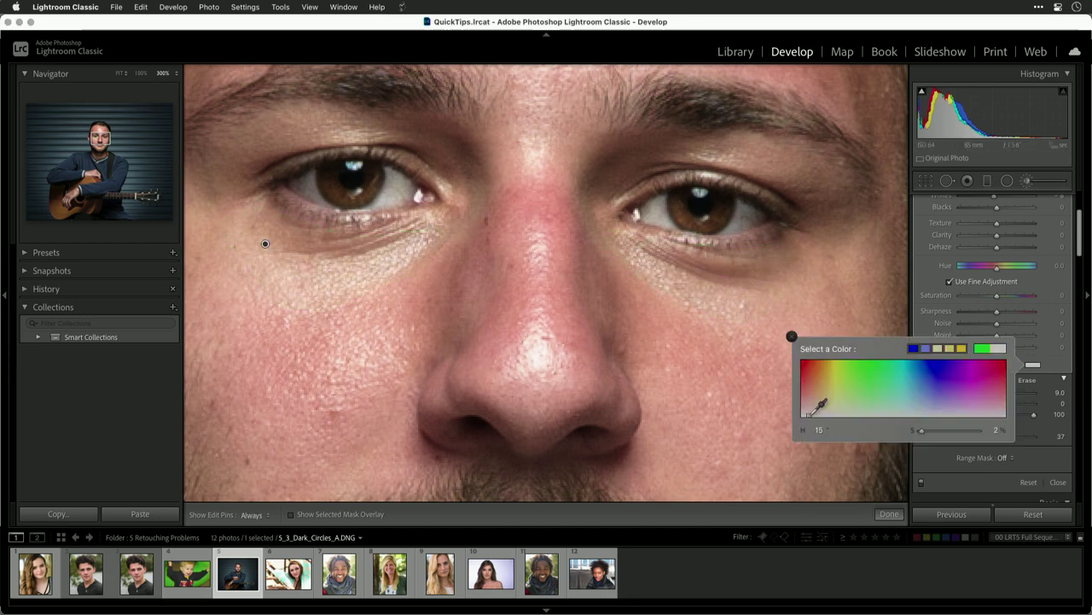
click(793, 338)
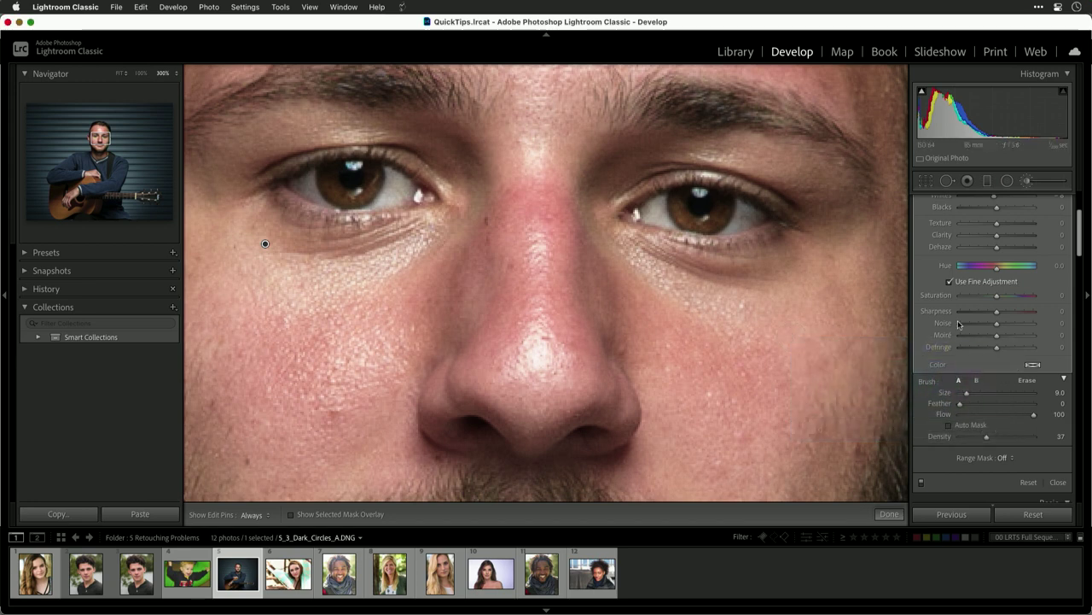
scroll(961, 327, up, 3)
scroll(962, 327, up, 3)
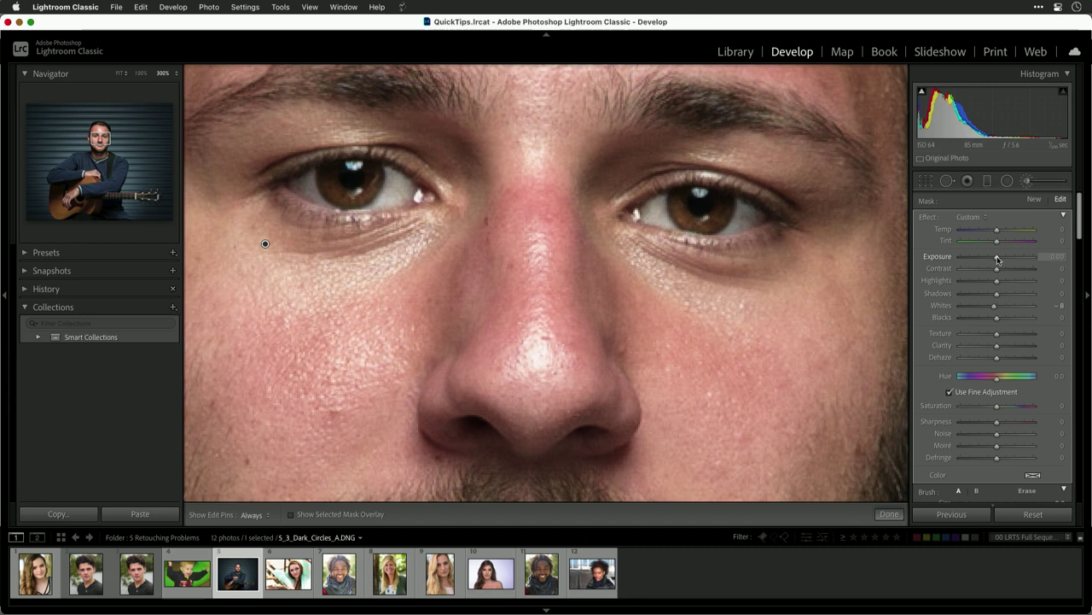
- Raise mask Exposure slightly, set Highlights 8, Shadows -4, and brush Feather 53
drag(1000, 260, 1001, 263)
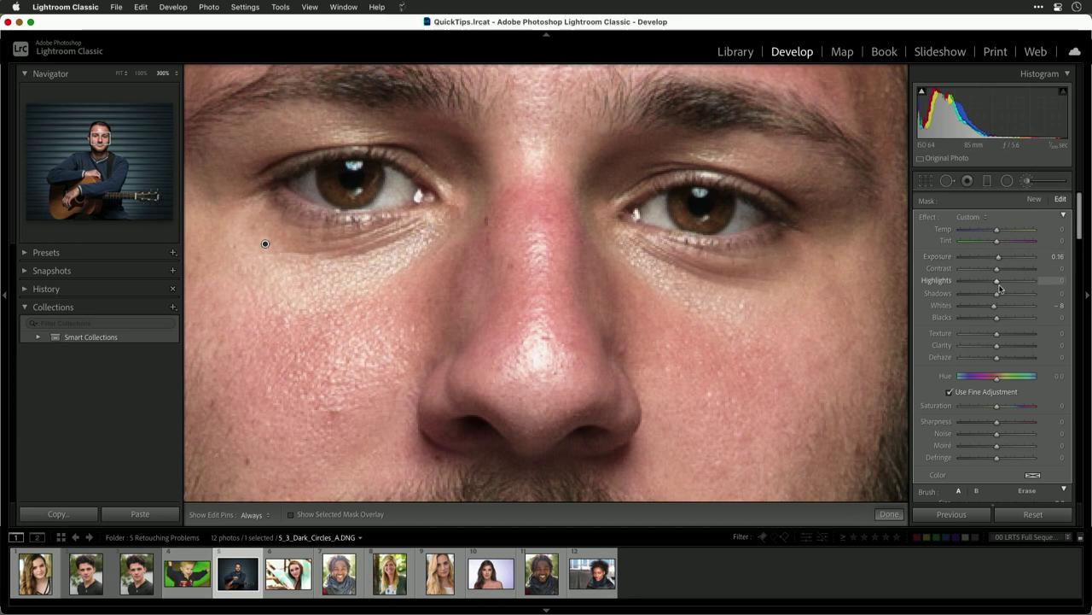
drag(999, 282, 1012, 283)
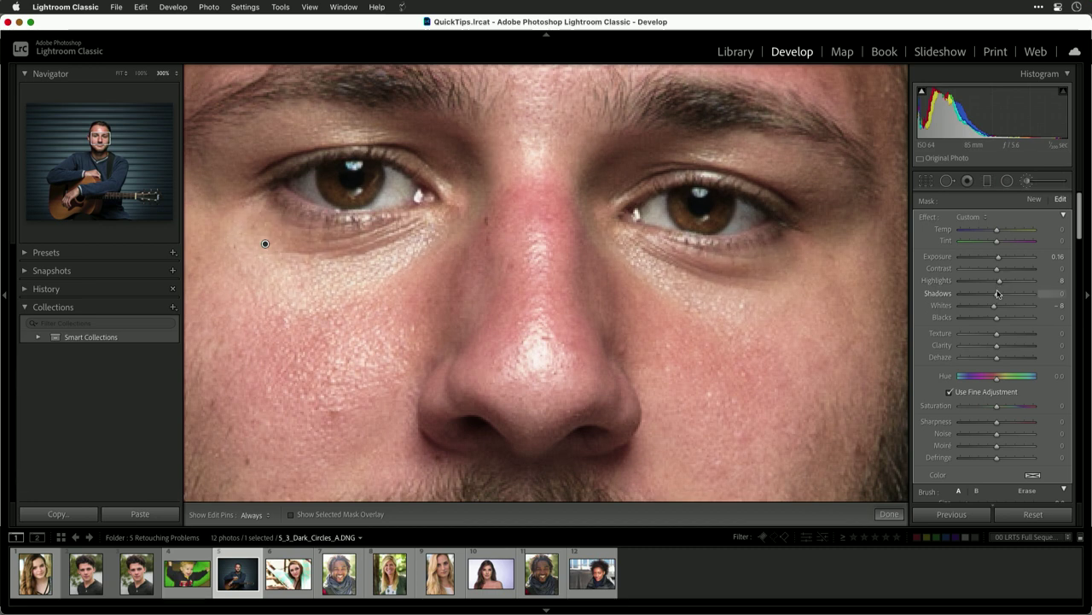
drag(995, 295, 994, 295)
click(265, 243)
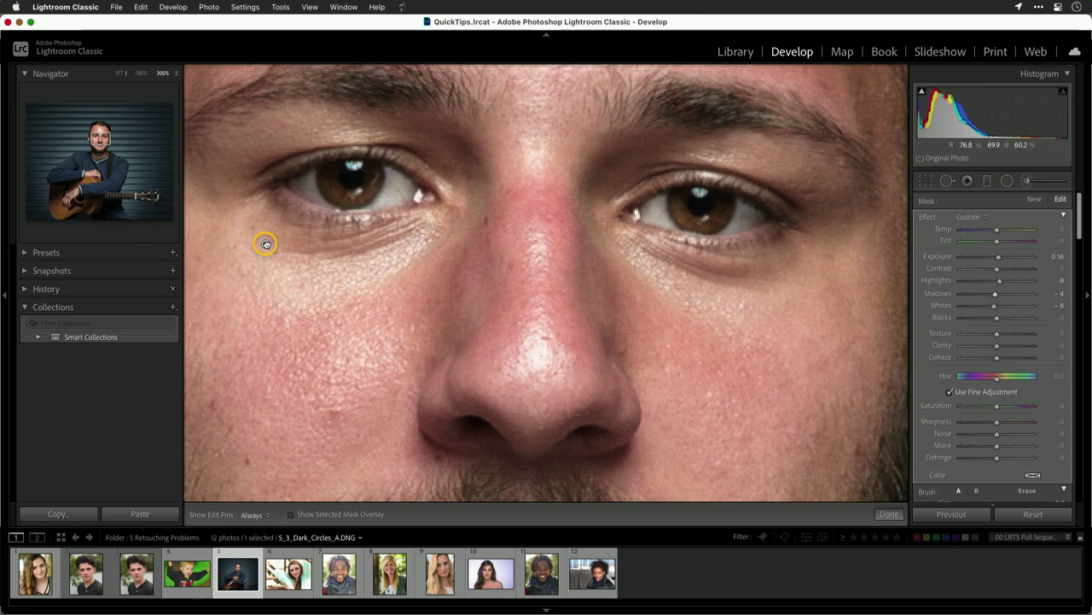
scroll(965, 414, down, 5)
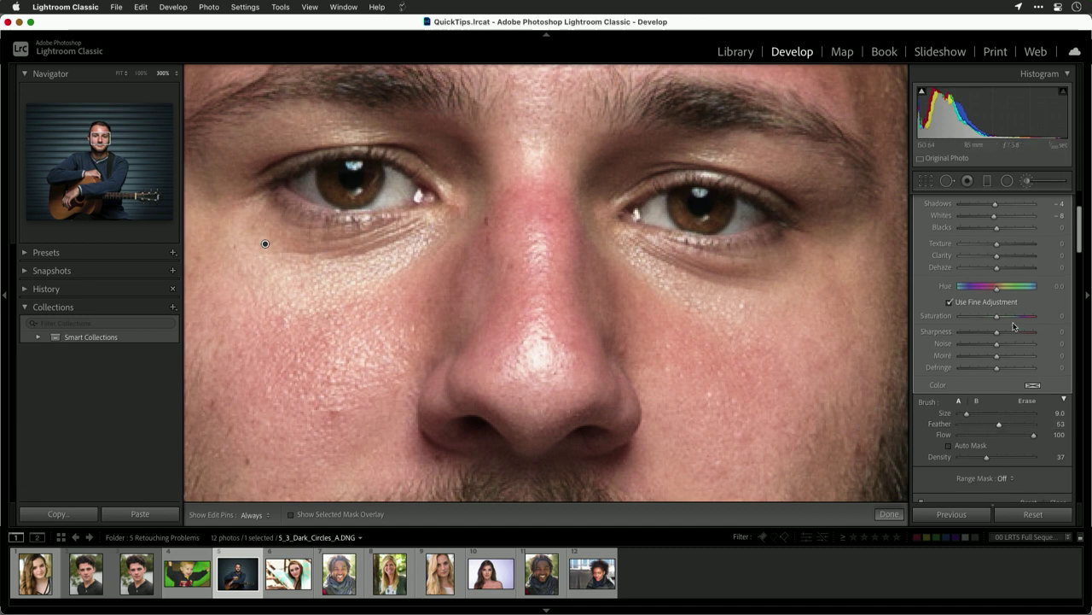
scroll(1012, 317, up, 5)
- Raise the mask Exposure further, toggling the edit pin to compare before and after
drag(999, 259, 1004, 259)
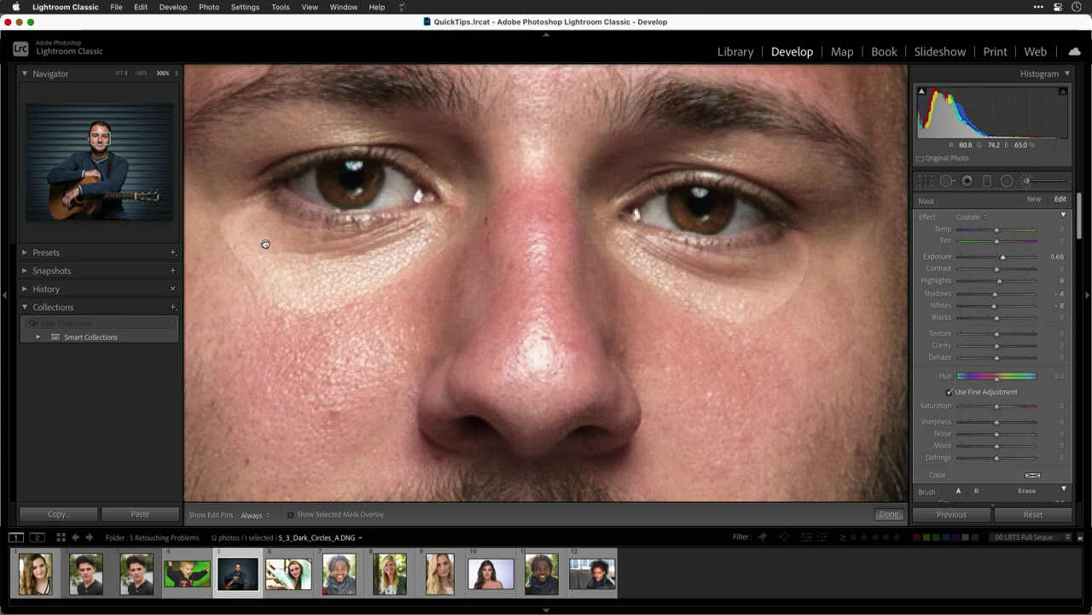
key(h)
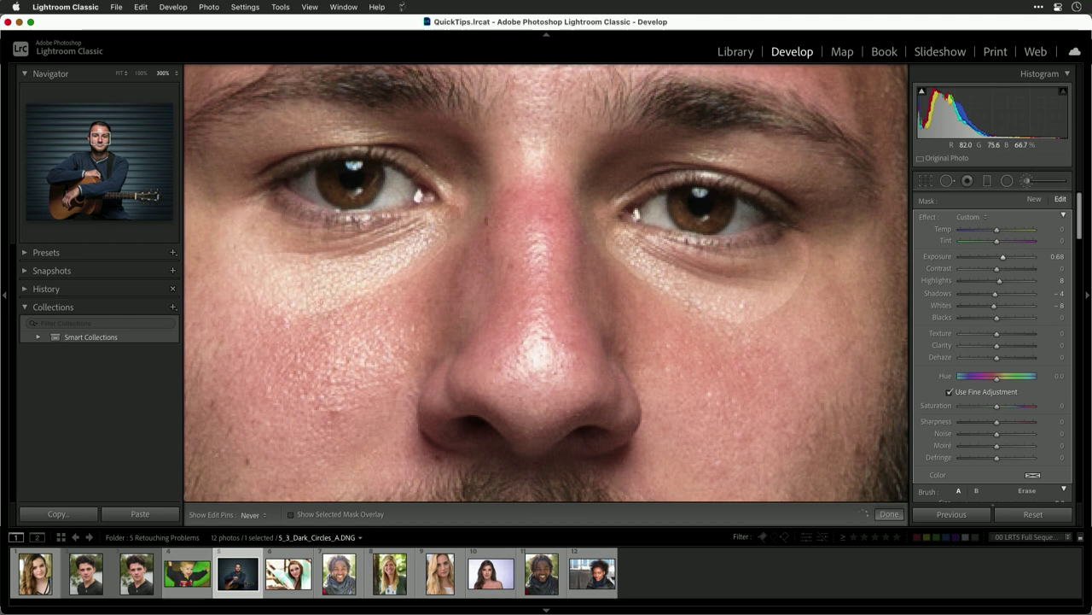
key(h)
key(h)
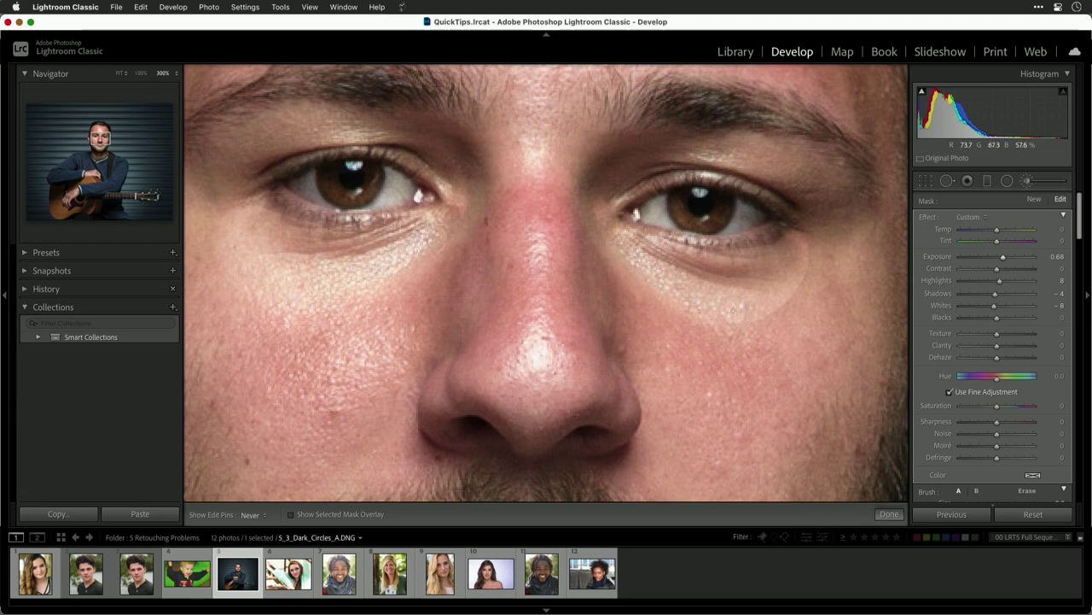
key(h)
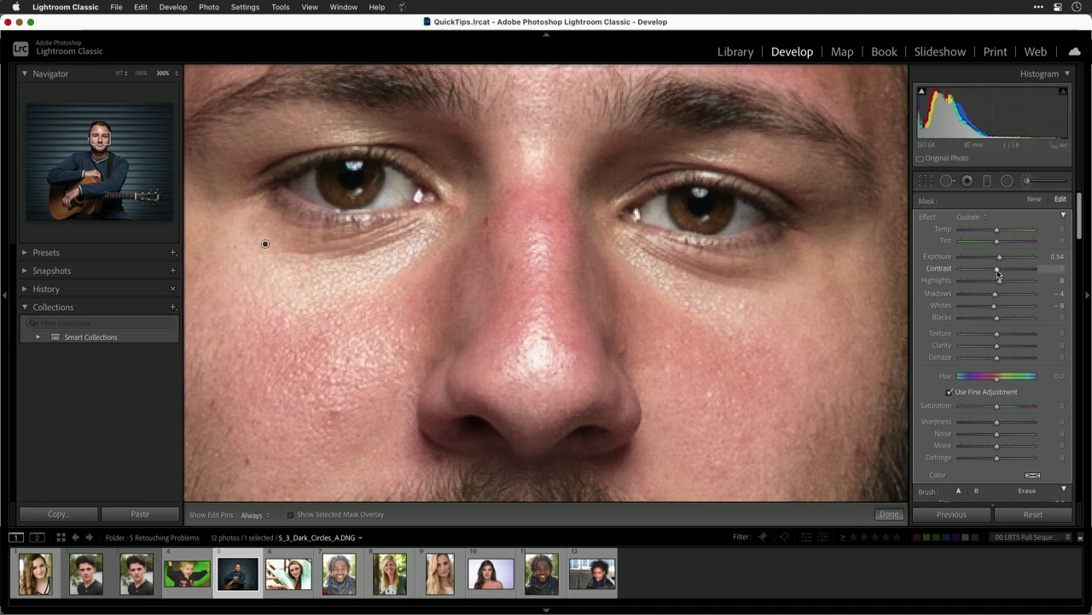
- Set mask Contrast -17, Texture -48 and Hue -6.0, then close the Adjustment Brush
drag(991, 272, 1002, 274)
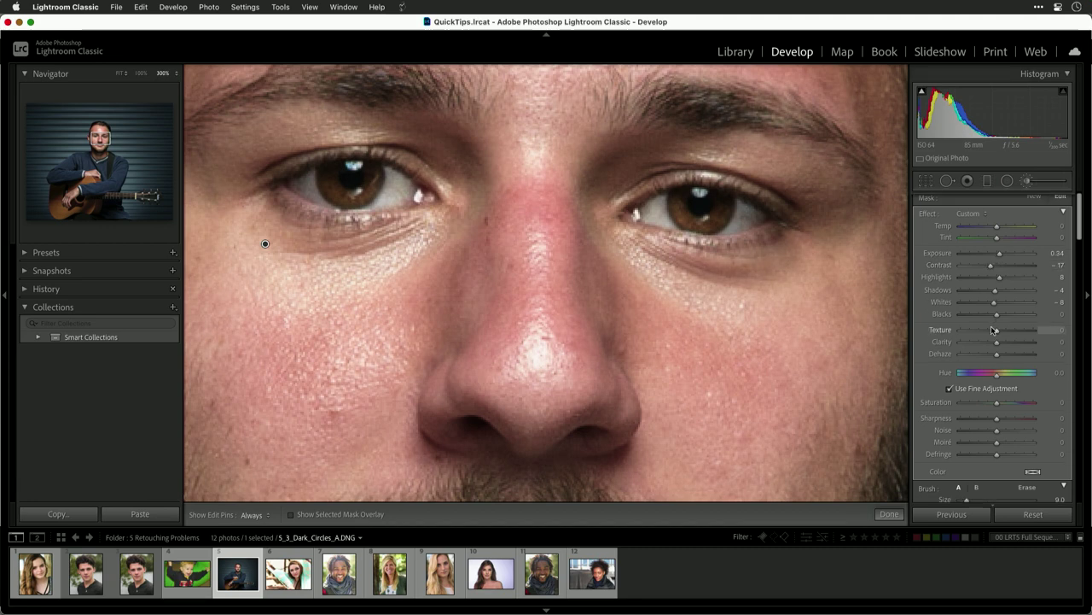
scroll(993, 293, down, 3)
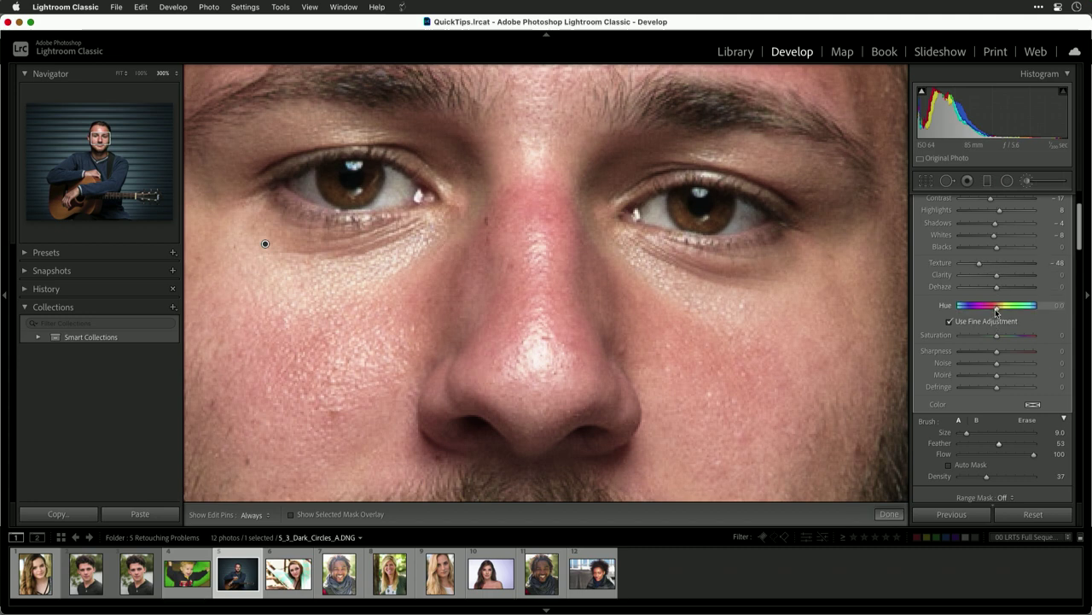
drag(995, 310, 986, 311)
drag(1046, 315, 1090, 316)
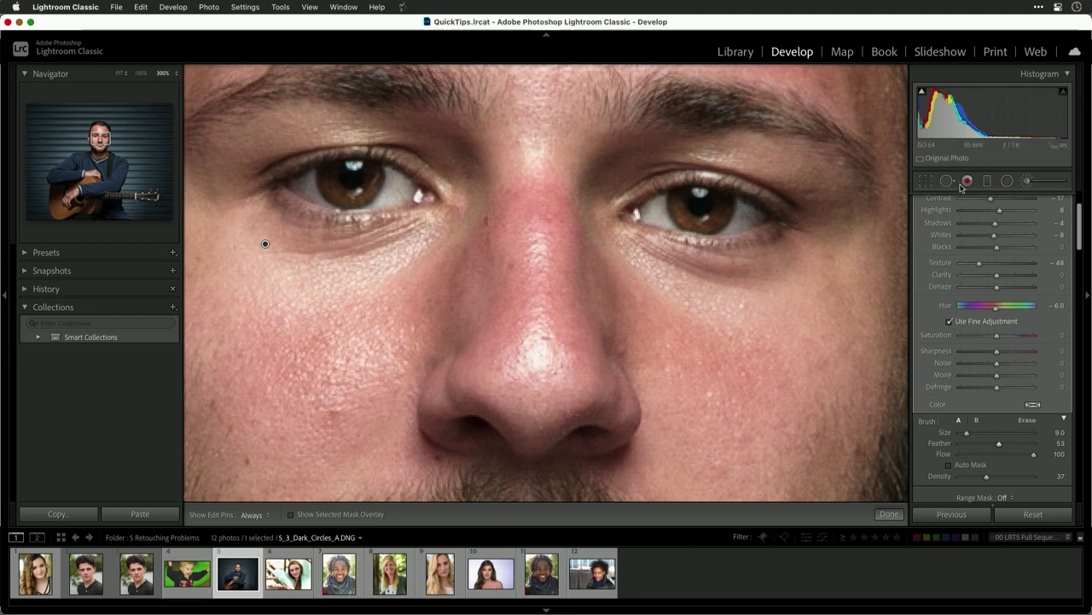
click(1029, 182)
- Show side-by-side Before/After views centred on the eye, zoomed out to 66%
click(249, 513)
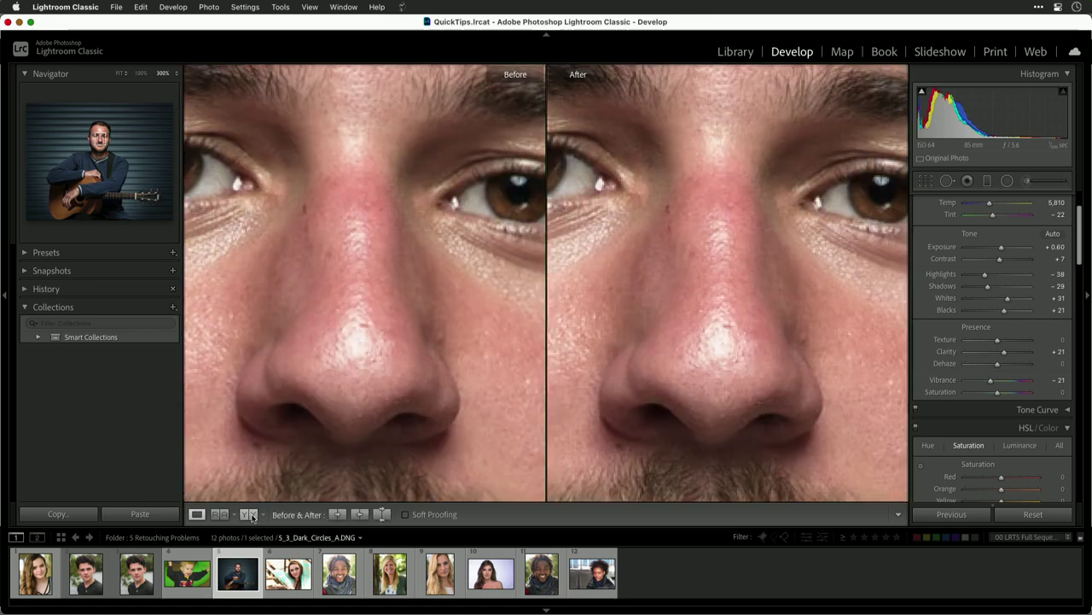
drag(614, 356, 776, 370)
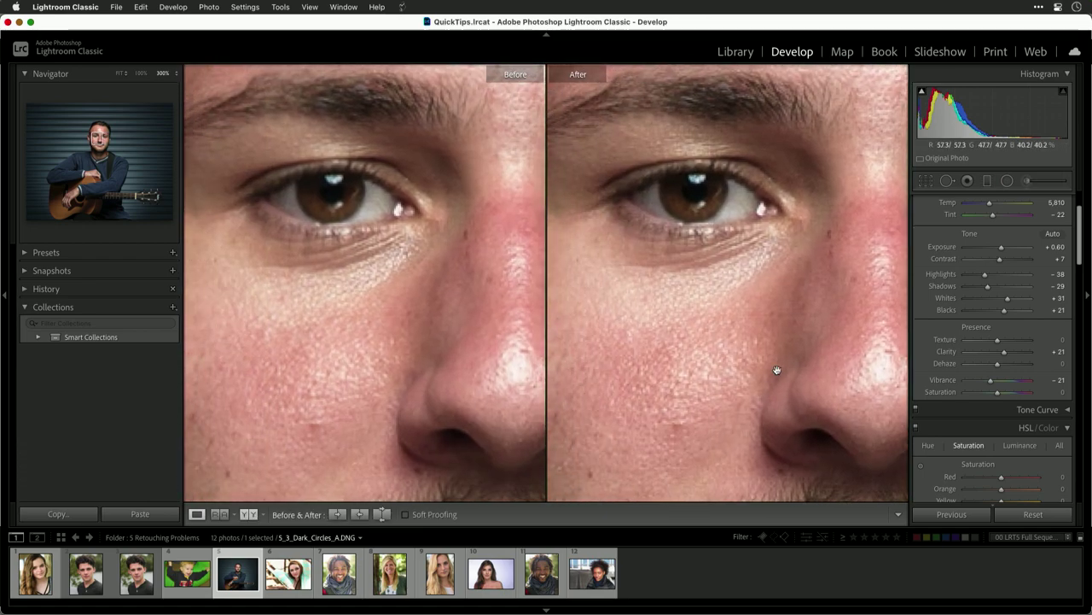
click(741, 287)
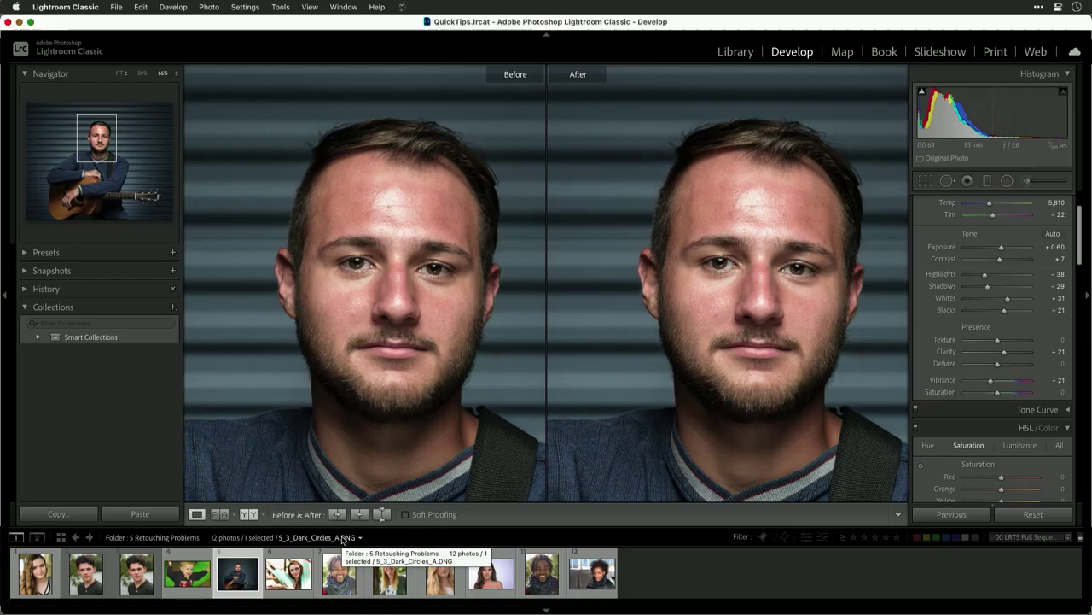
- Select the woman's portrait 5_3_Dark_Circles_B.DNG and transfer it to Luminar AI
click(288, 574)
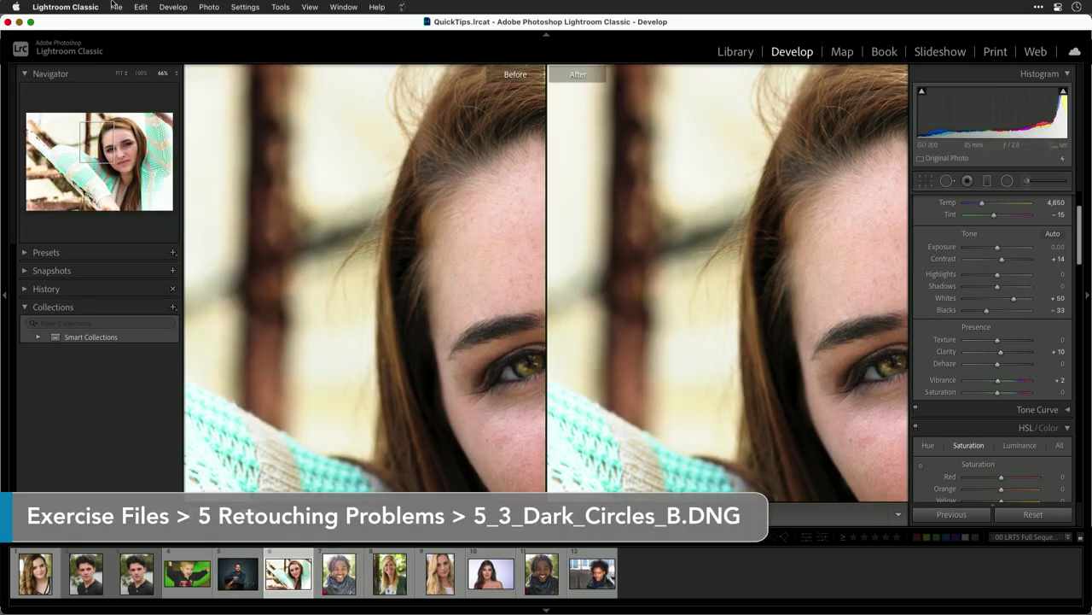
click(115, 7)
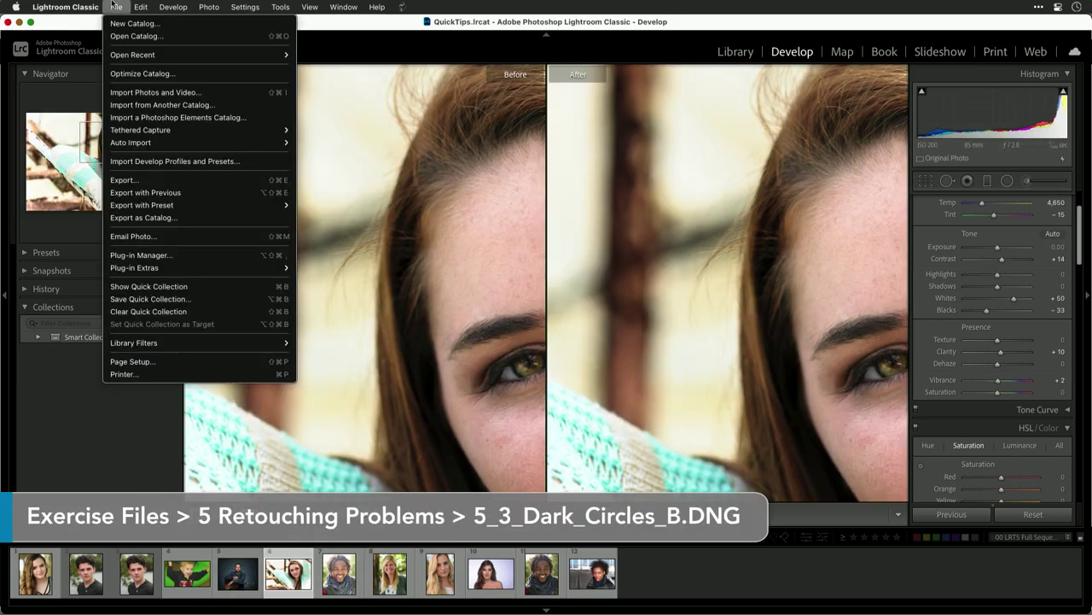
mouse_move(147, 269)
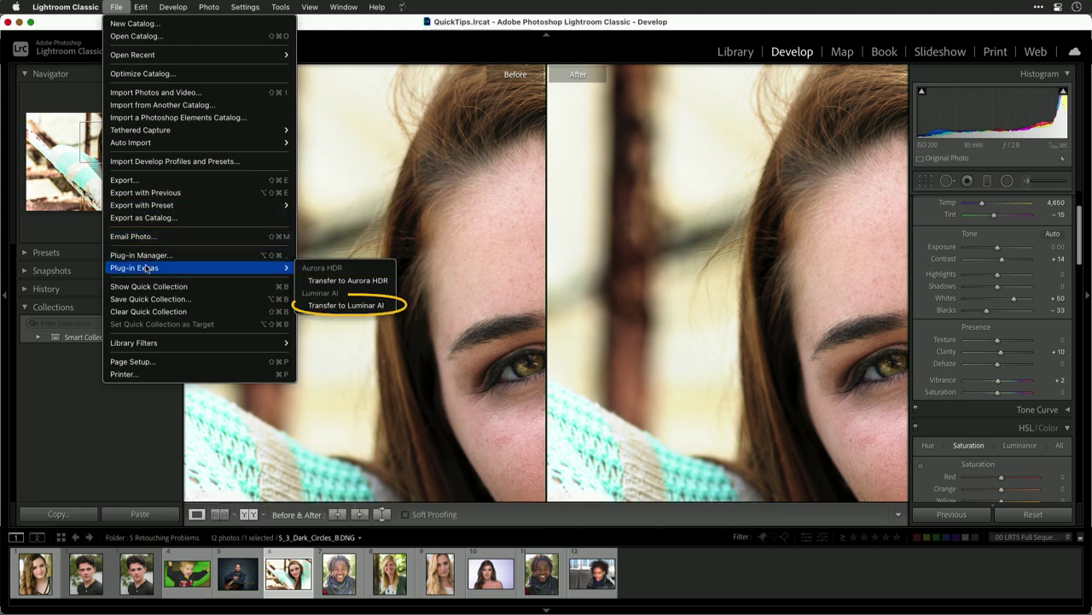
click(338, 305)
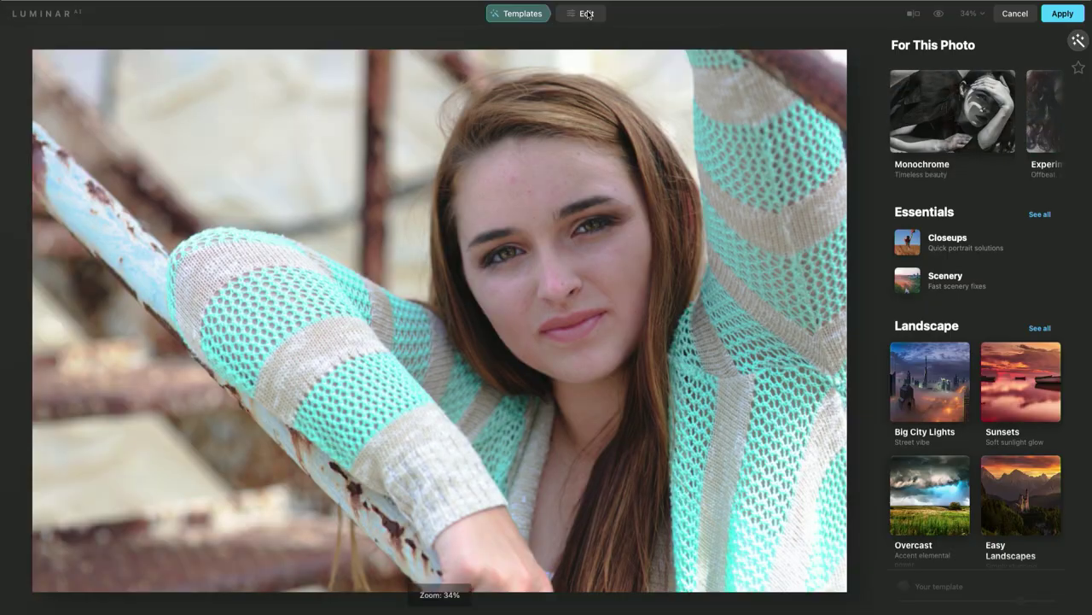
- In the Portrait Face tools, set Face Light to 24
click(588, 13)
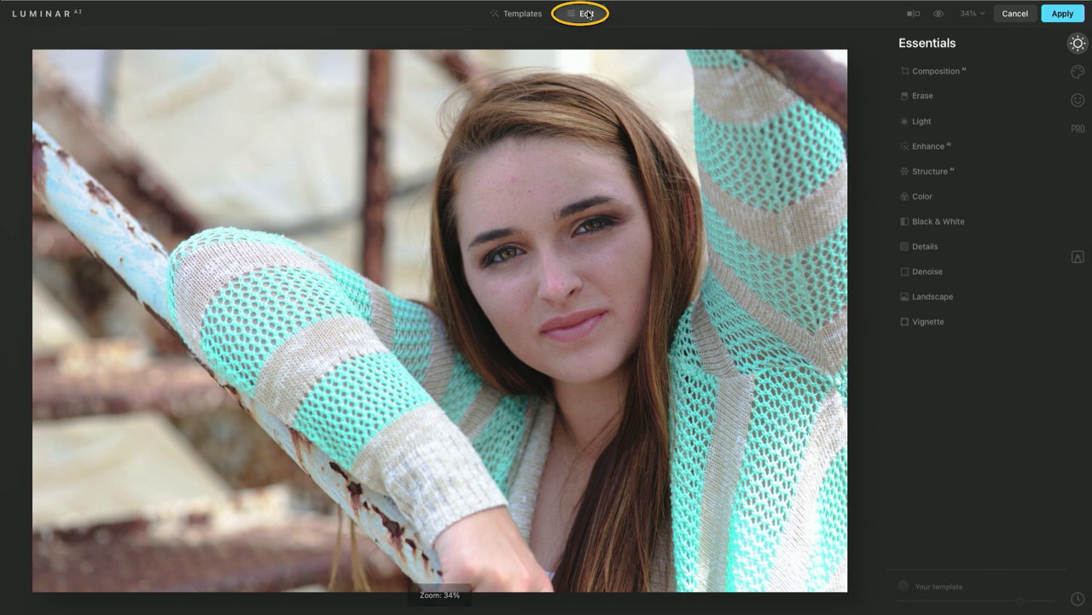
click(1078, 100)
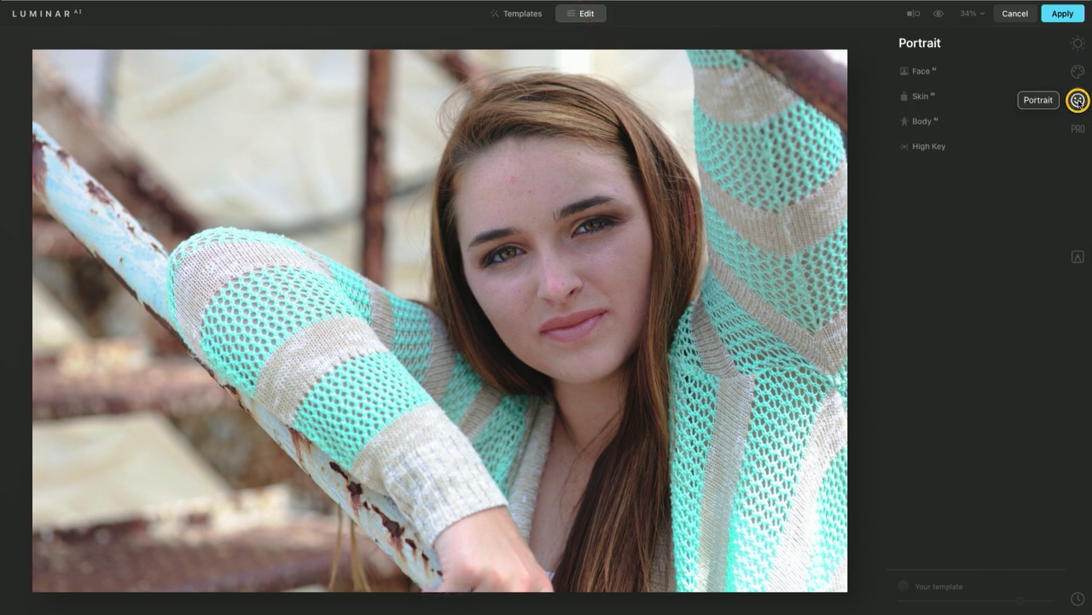
click(921, 71)
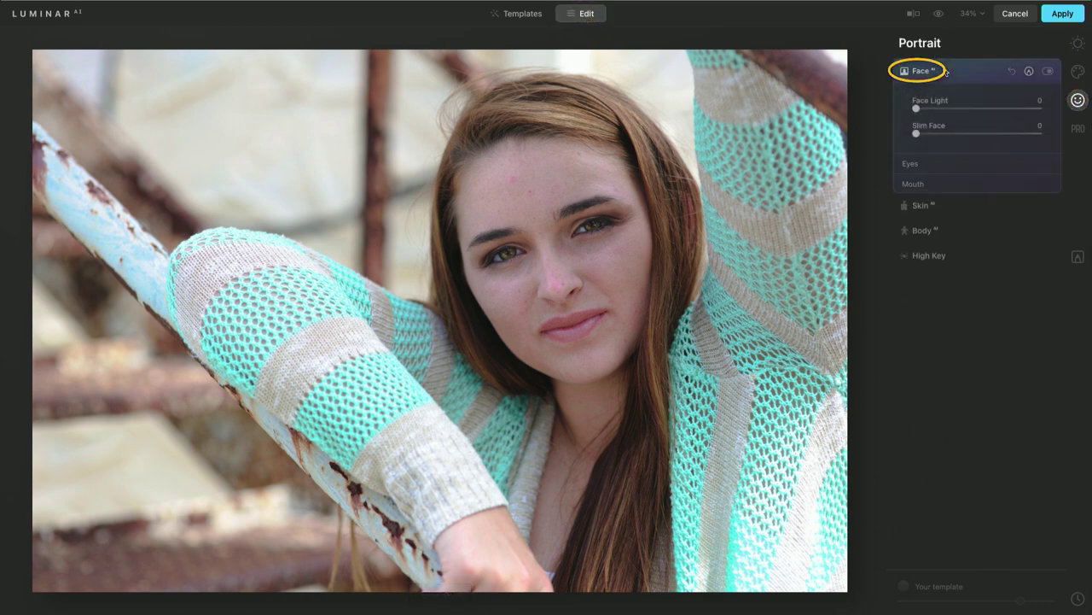
click(943, 109)
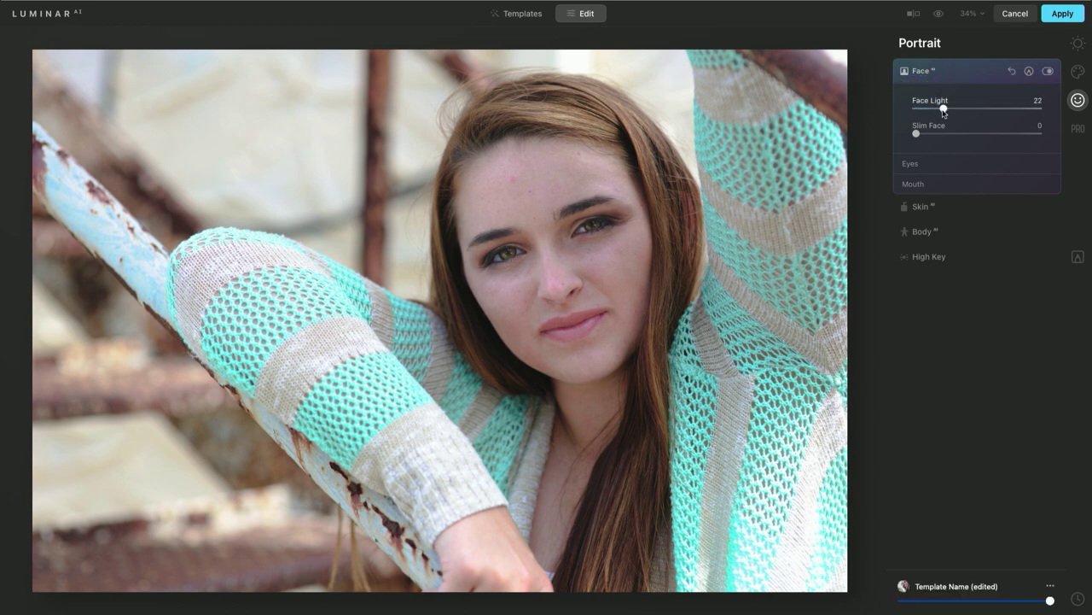
- Set Dark Circles Removal 83, Eye Whitening 40, Iris Flare 35 and Eye Enhancer 50
click(925, 167)
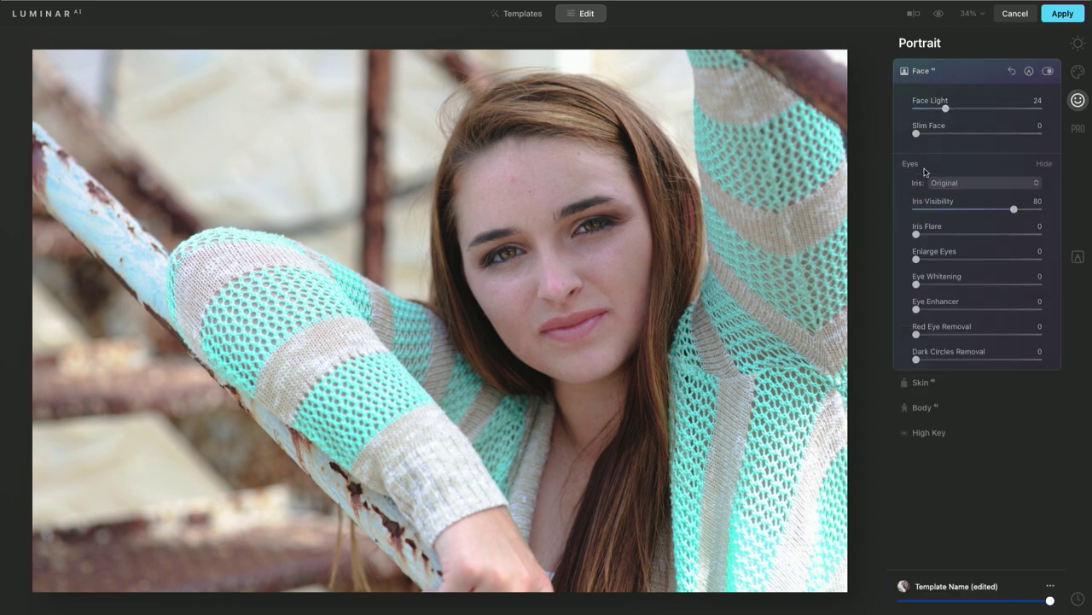
click(584, 222)
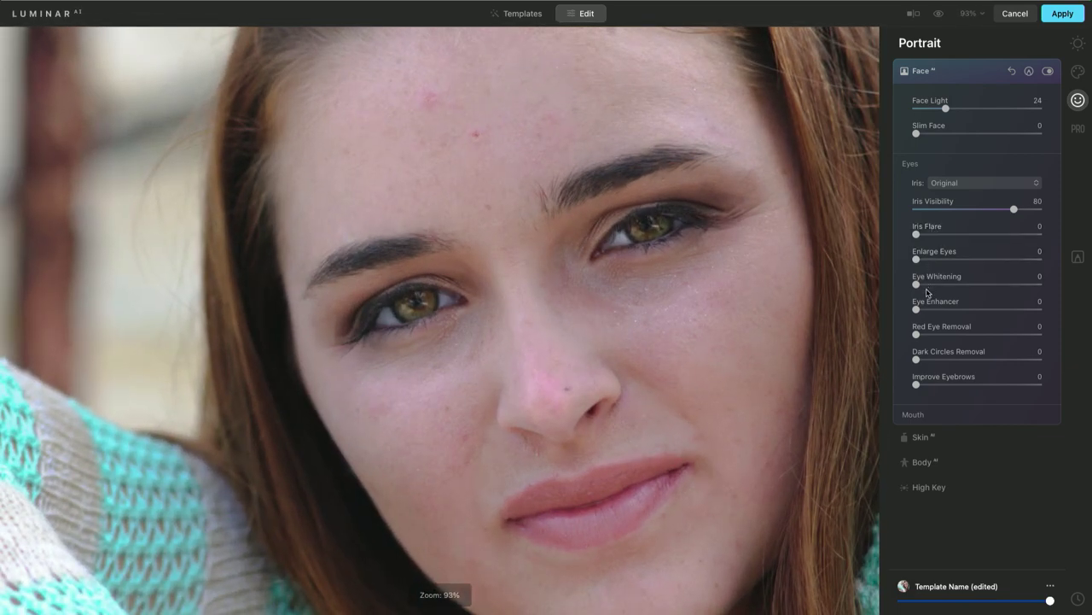
drag(917, 360, 1017, 361)
click(965, 285)
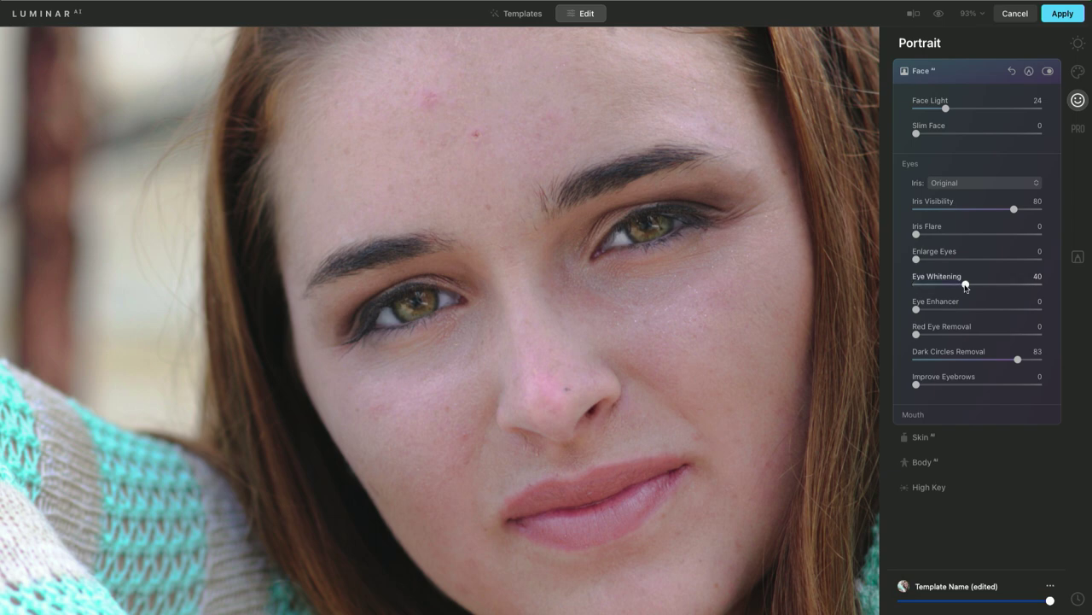
click(955, 234)
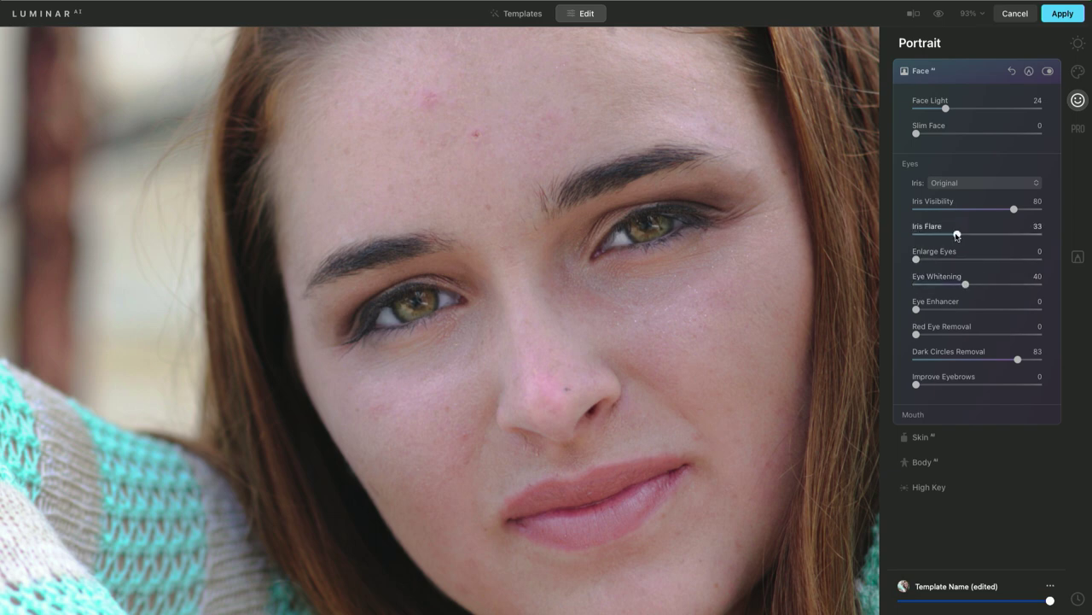
drag(979, 309, 985, 310)
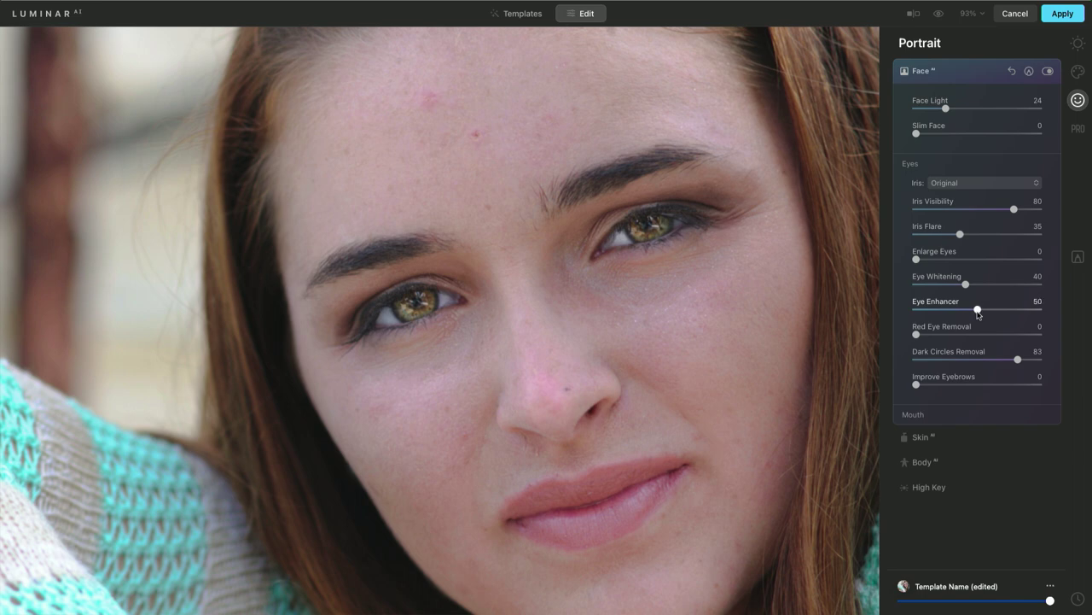
- Set Lips Saturation to 32 and Lips Redness to 27
click(941, 417)
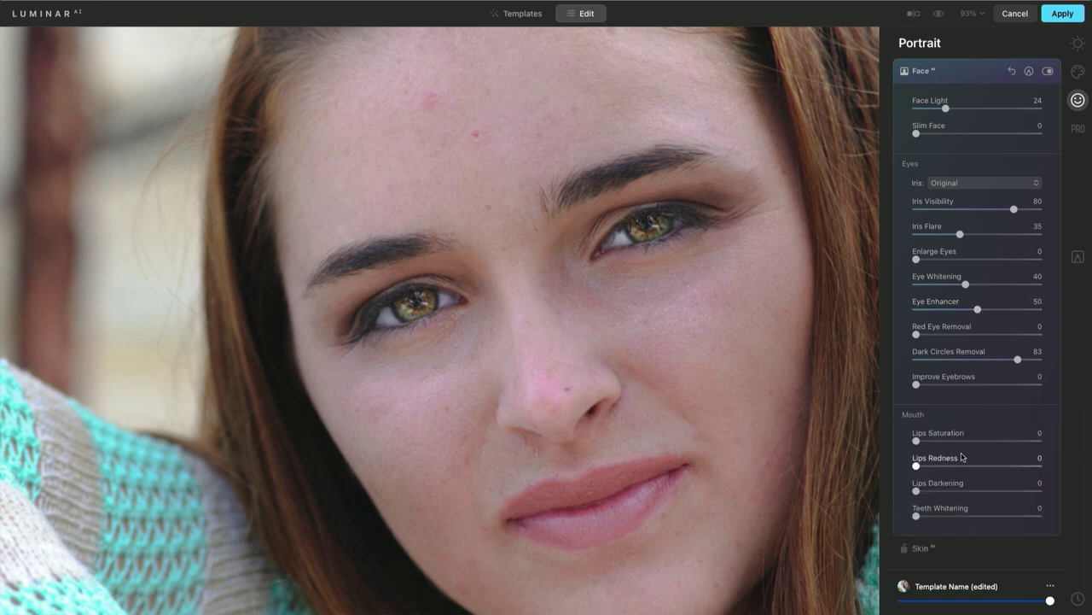
click(956, 441)
click(957, 465)
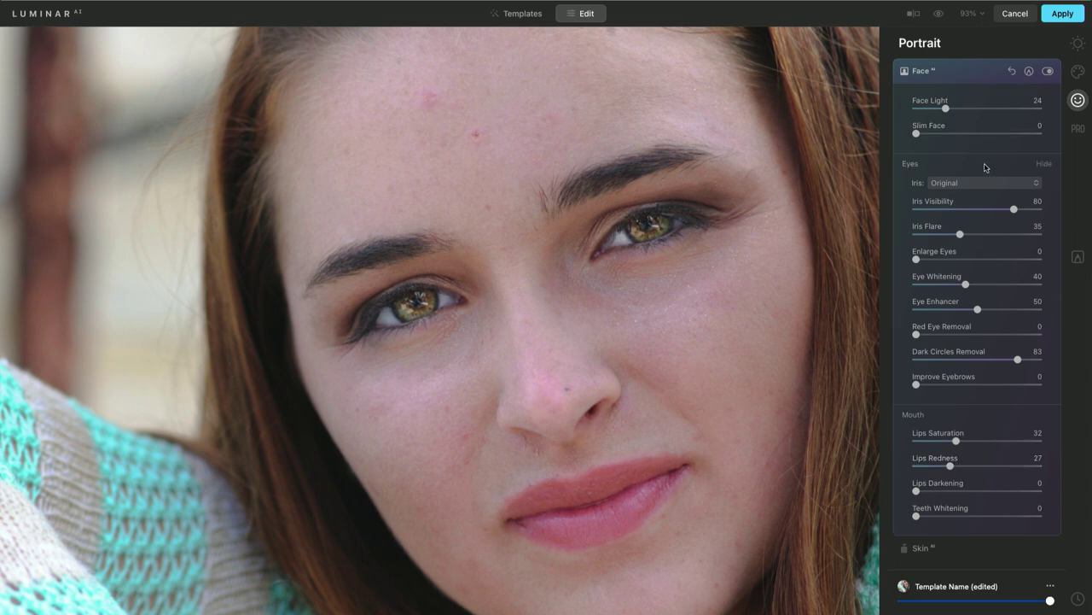
- Enable Skin Defects Removal, set Skin Amount to 32, and apply the edits back to Lightroom
click(955, 553)
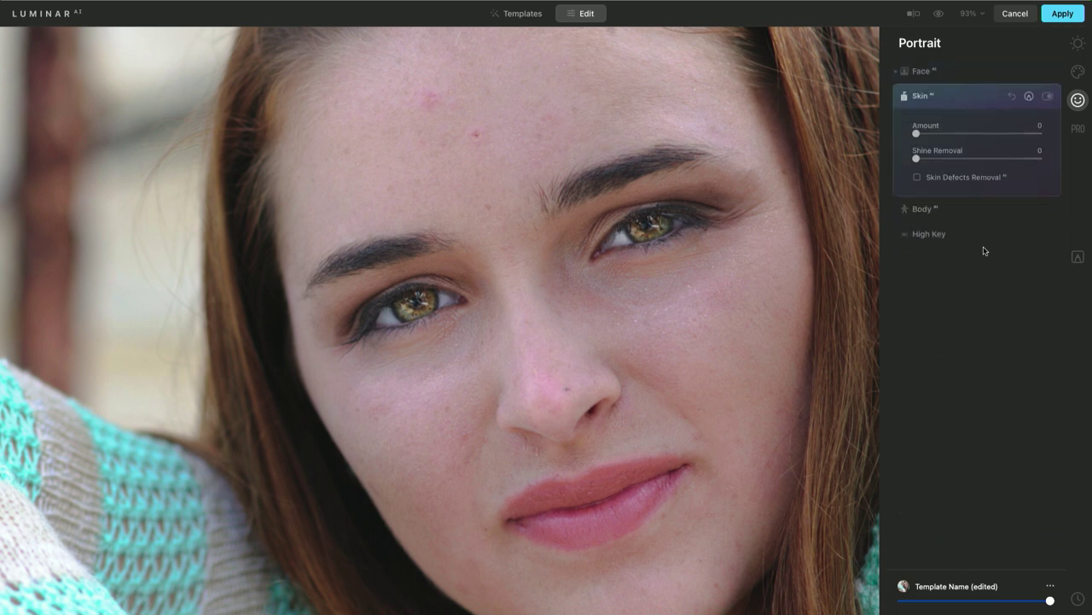
click(947, 180)
drag(945, 134, 955, 134)
scroll(749, 193, down, 5)
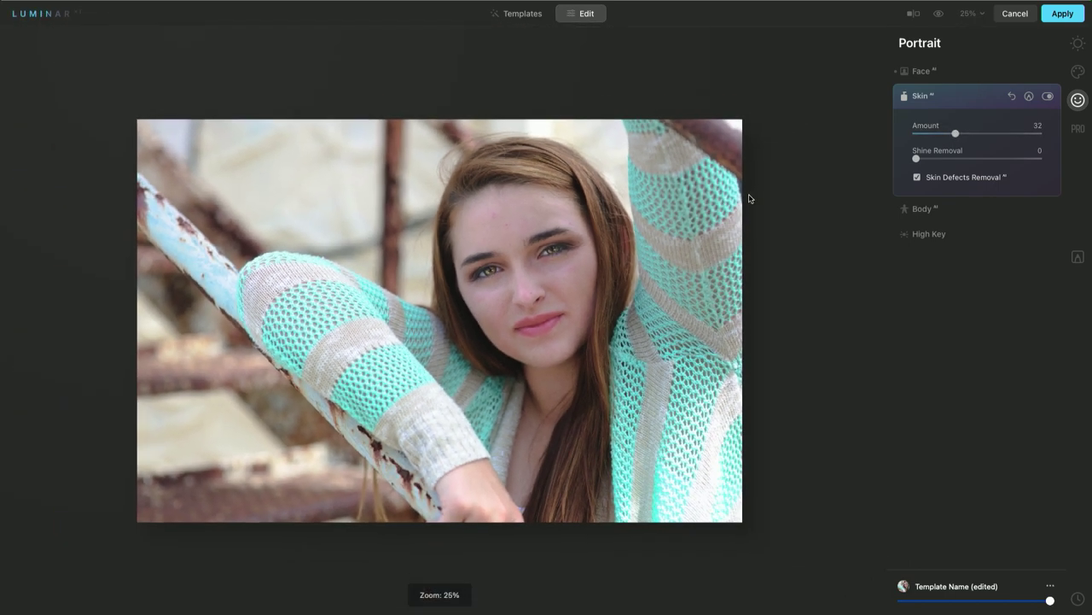
click(1064, 13)
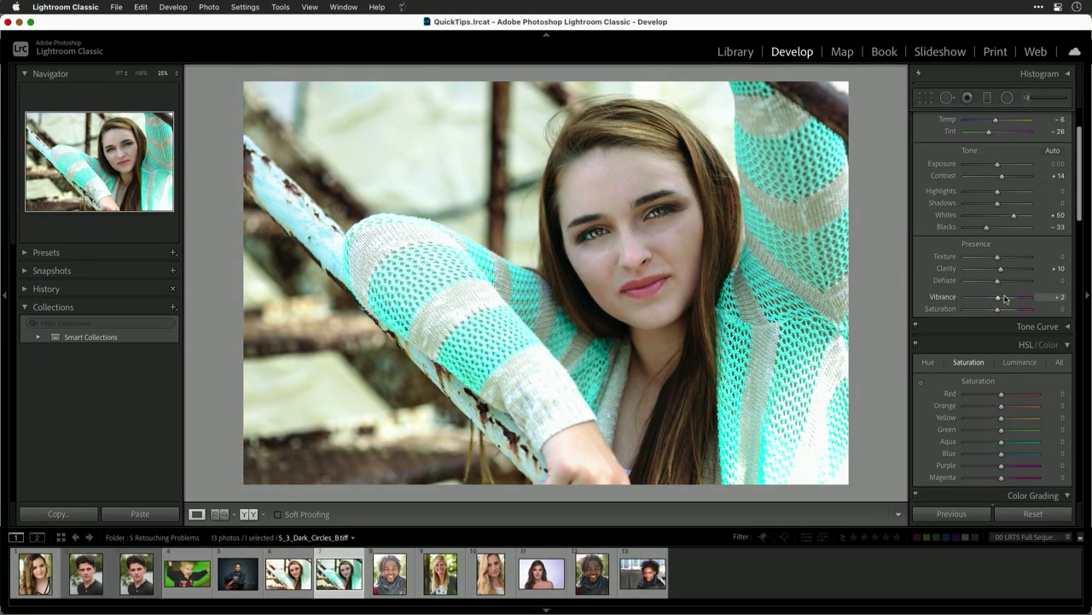
- Apply Auto tone to the returned TIFF and reset Exposure to 0.00
scroll(1016, 256, up, 3)
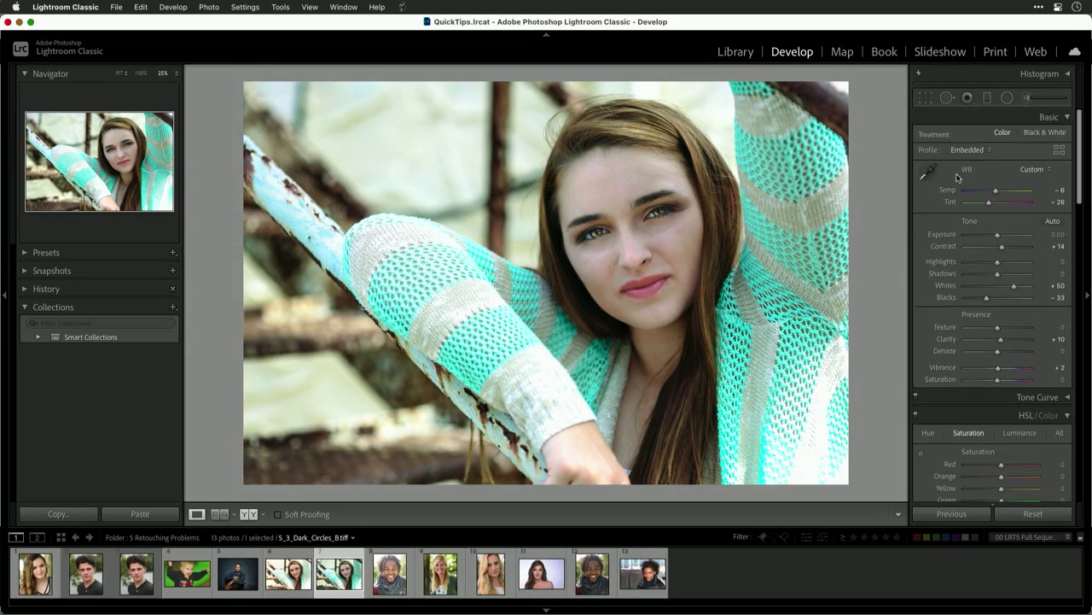
click(1055, 222)
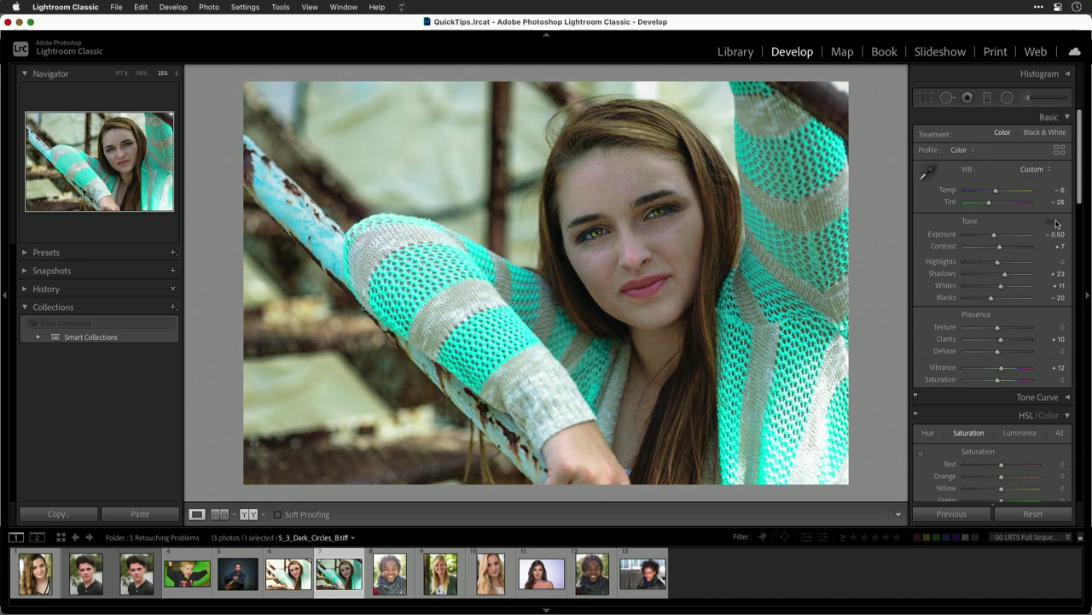
double_click(999, 237)
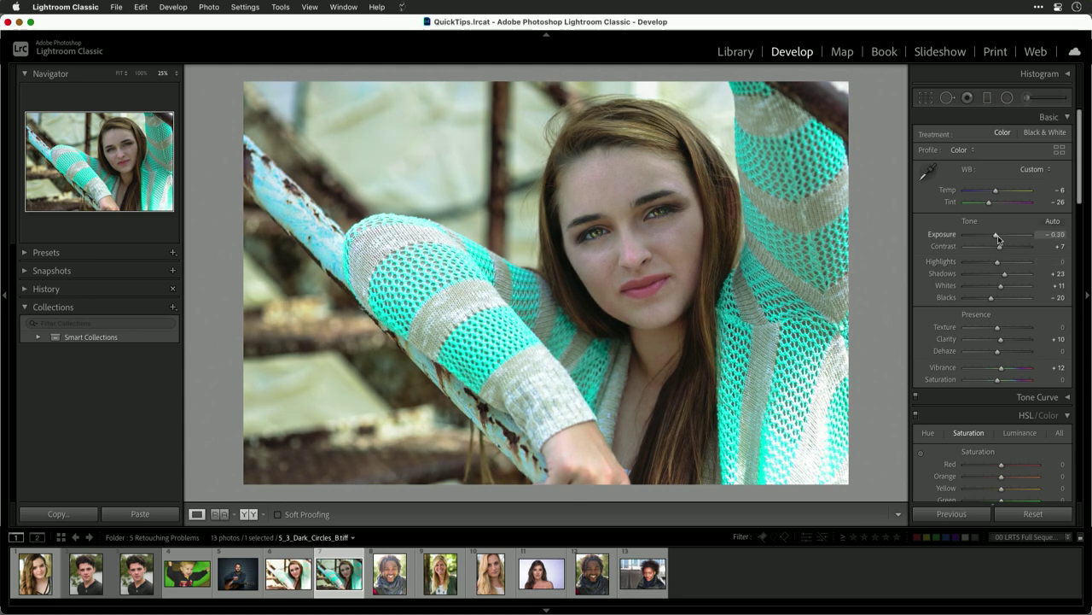
- Sample the sweater for white balance (Temp -7, Tint -3) and raise Vibrance to +48
click(927, 174)
click(825, 208)
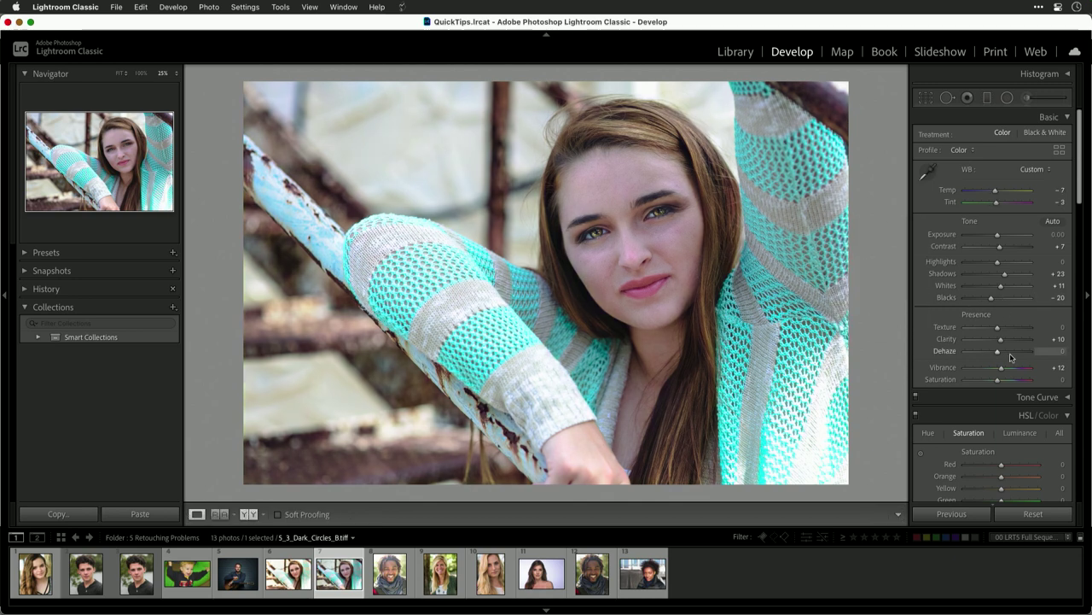
drag(1008, 369, 1013, 371)
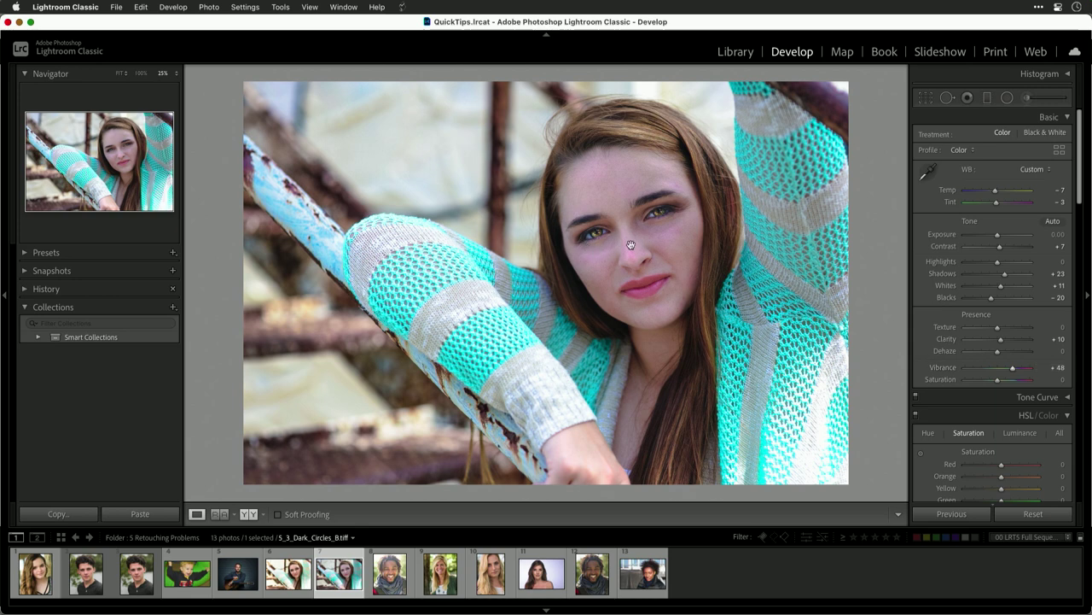